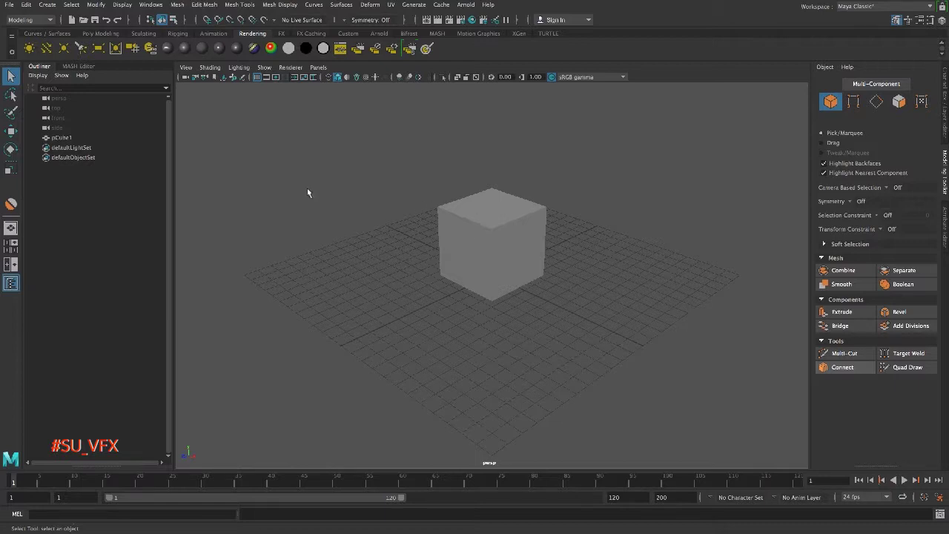
Switch to the Rendering menu set and open the options of the 3D Paint Tool
click(51, 20)
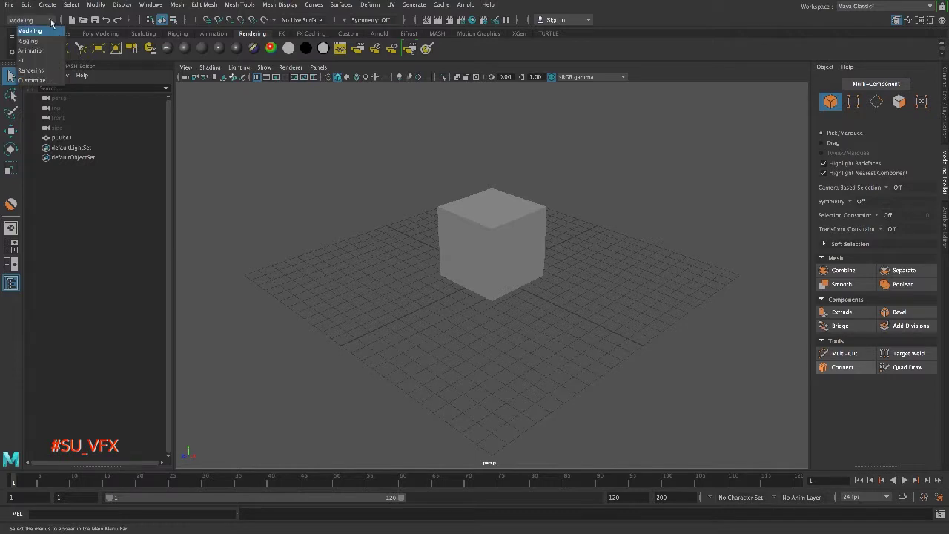
click(31, 70)
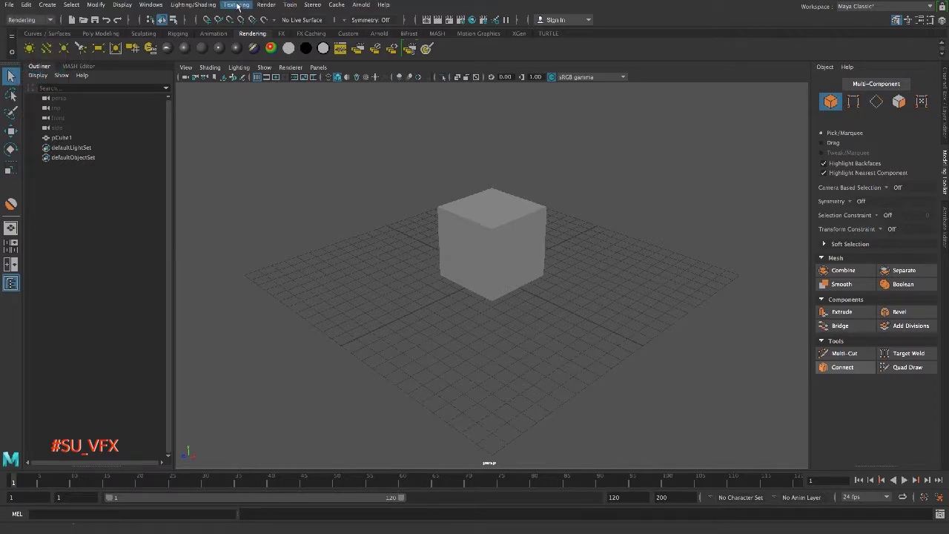
click(237, 5)
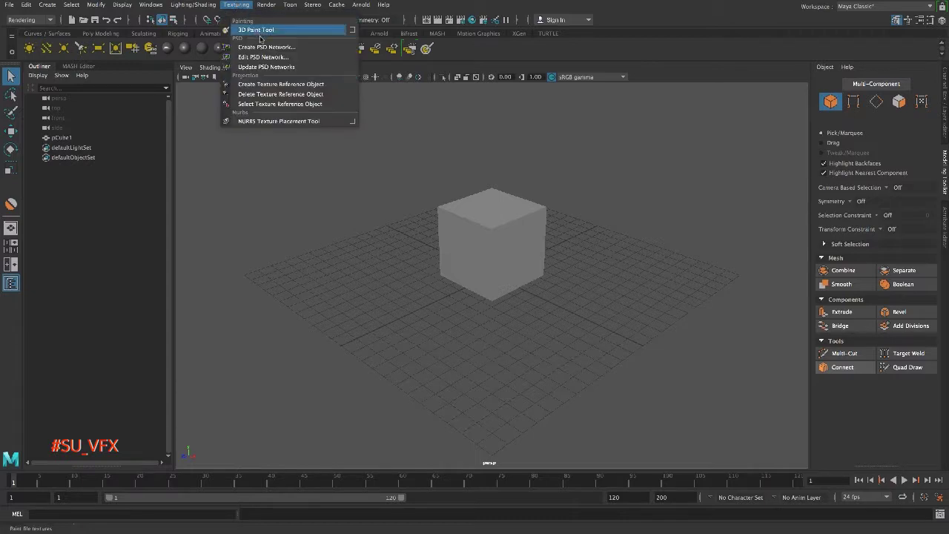
click(353, 31)
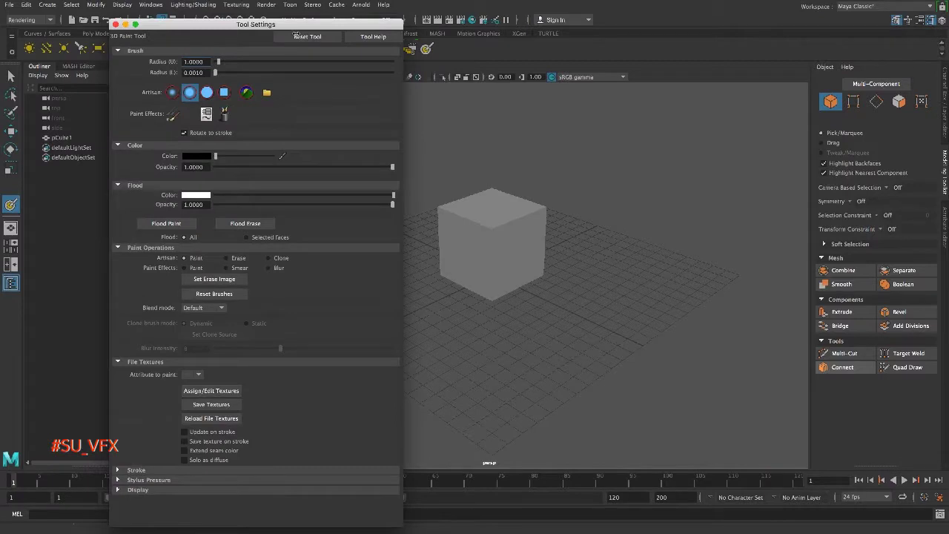
Turn on textured shading in the viewport and select the cube as the object to paint
click(497, 254)
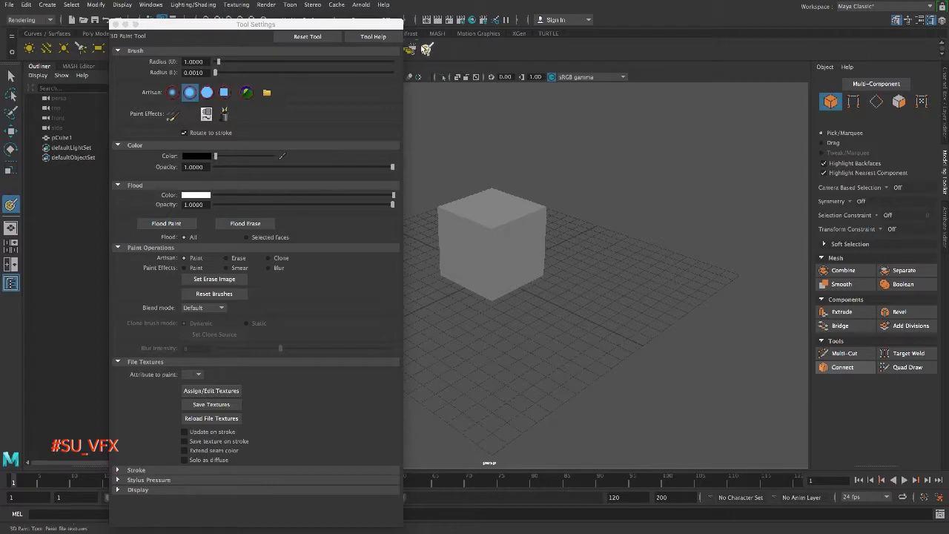
key(6)
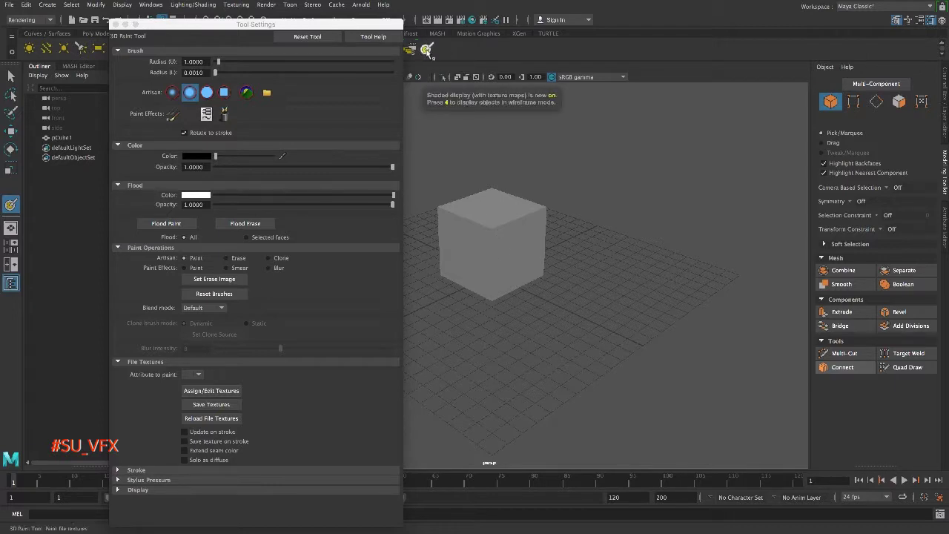
click(484, 222)
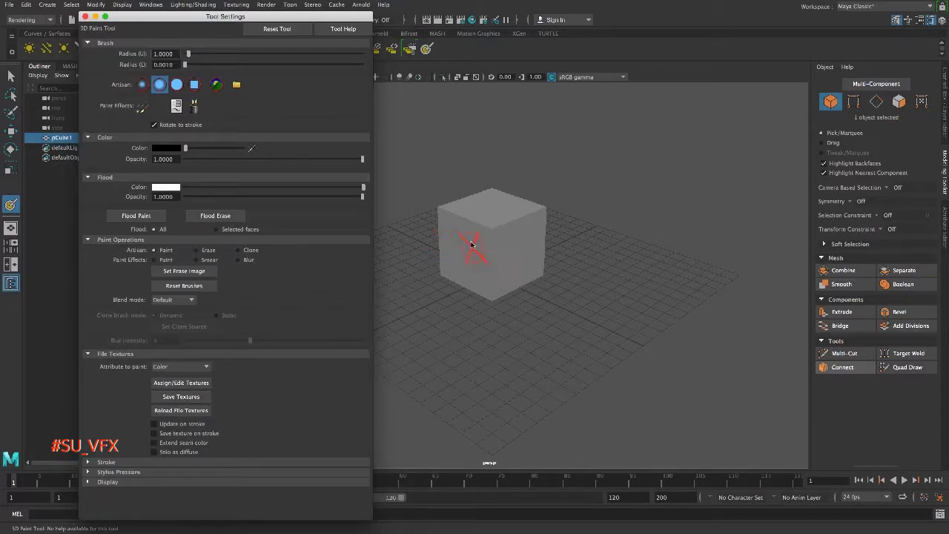
Assign a 1024 by 1024 JPEG file texture to the cube's Color attribute
click(170, 384)
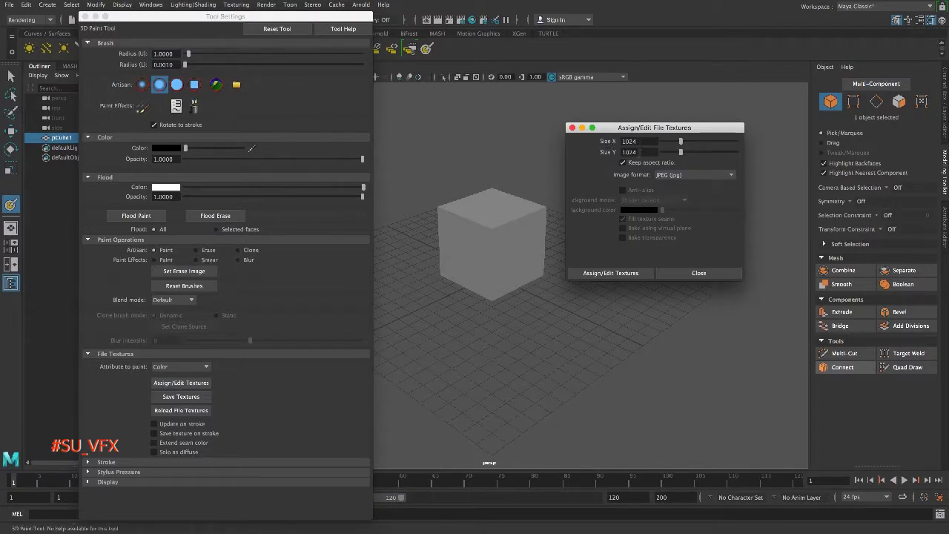
click(671, 176)
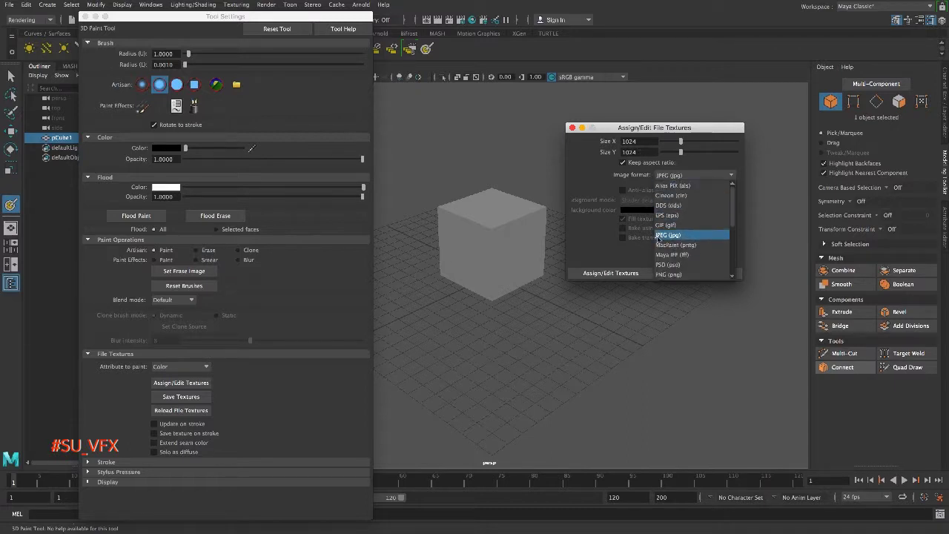
click(663, 236)
click(608, 273)
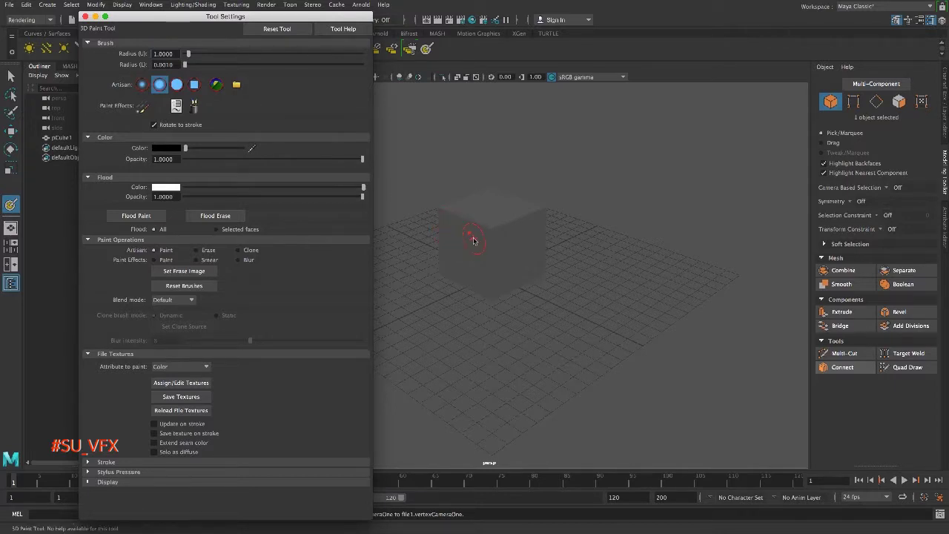
Paint black strokes across the cube's front faces, and add cyan strokes over them with a new brush color
mouse_move(464, 245)
mouse_down()
mouse_move(470, 259)
mouse_move(491, 239)
mouse_move(512, 245)
mouse_move(490, 214)
mouse_move(469, 228)
mouse_move(467, 212)
mouse_move(455, 226)
mouse_move(525, 252)
mouse_up()
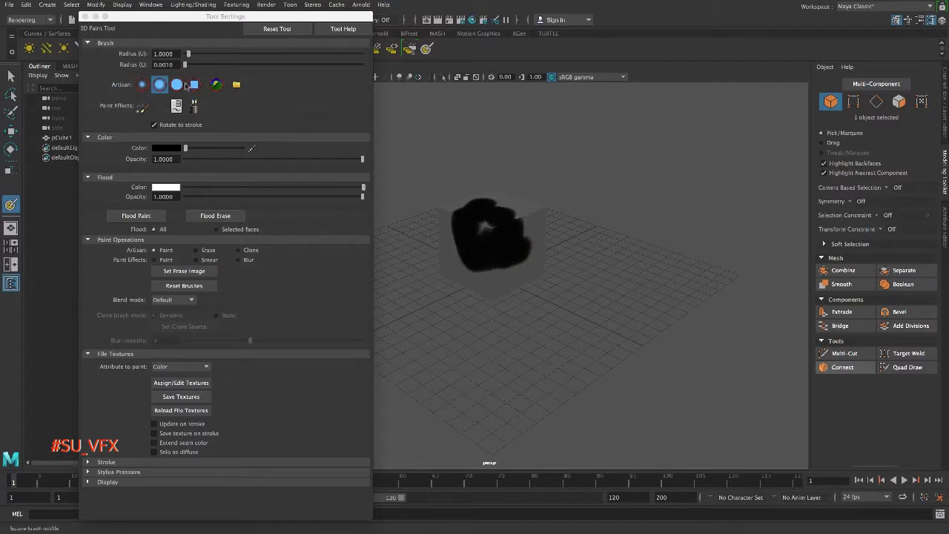
click(165, 149)
click(155, 121)
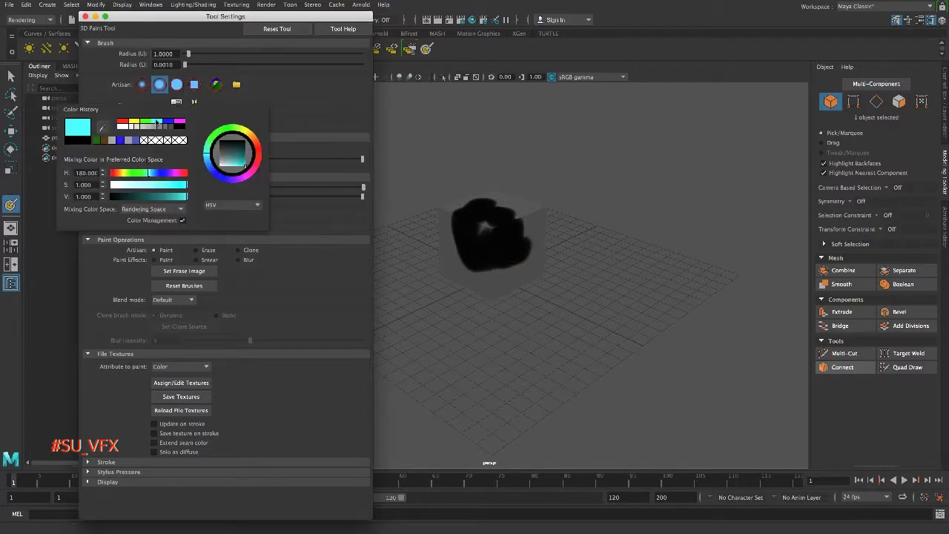
drag(457, 215, 499, 257)
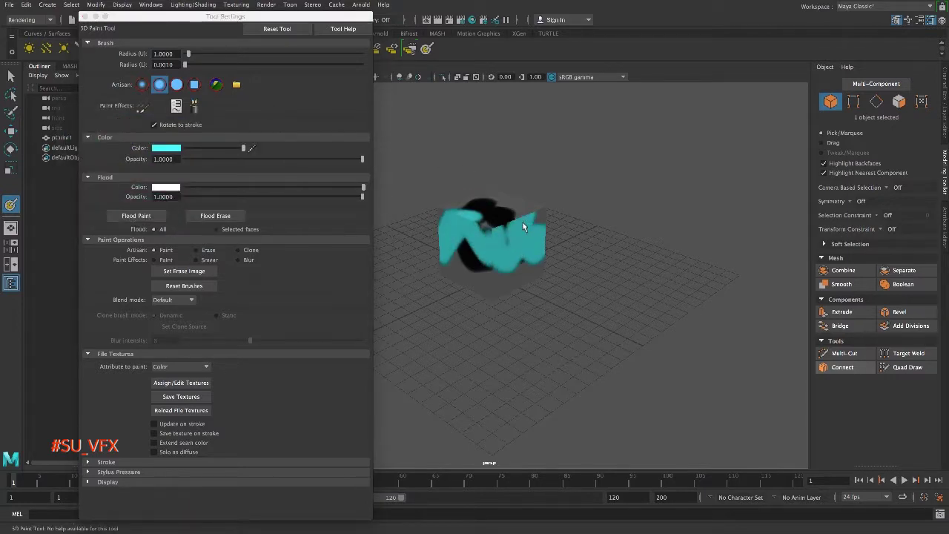
Paint more cyan strokes over the cube's adjacent side face and down to its lower edge
mouse_move(523, 223)
alt+mouse_down()
mouse_move(436, 231)
mouse_move(412, 218)
alt+mouse_up()
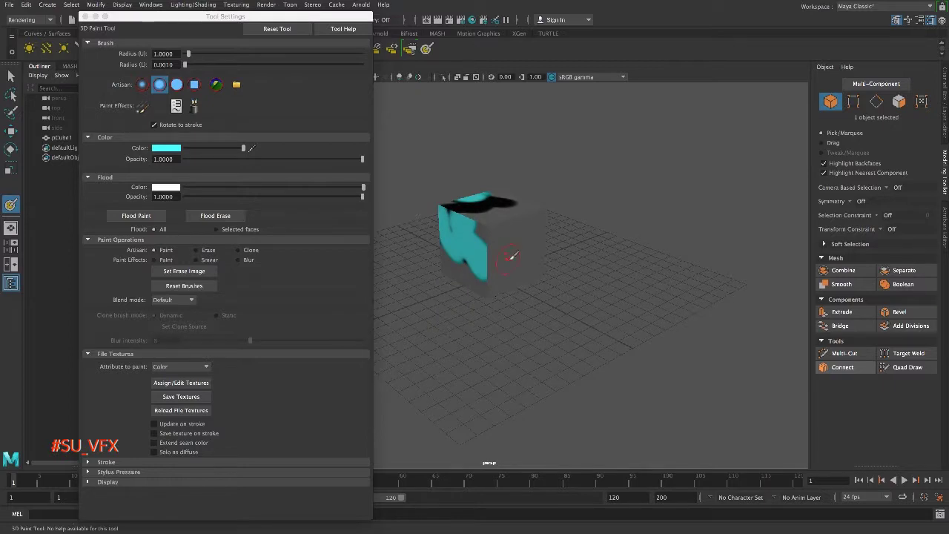
mouse_move(511, 257)
mouse_down()
mouse_move(483, 239)
mouse_move(533, 273)
mouse_move(515, 206)
mouse_up()
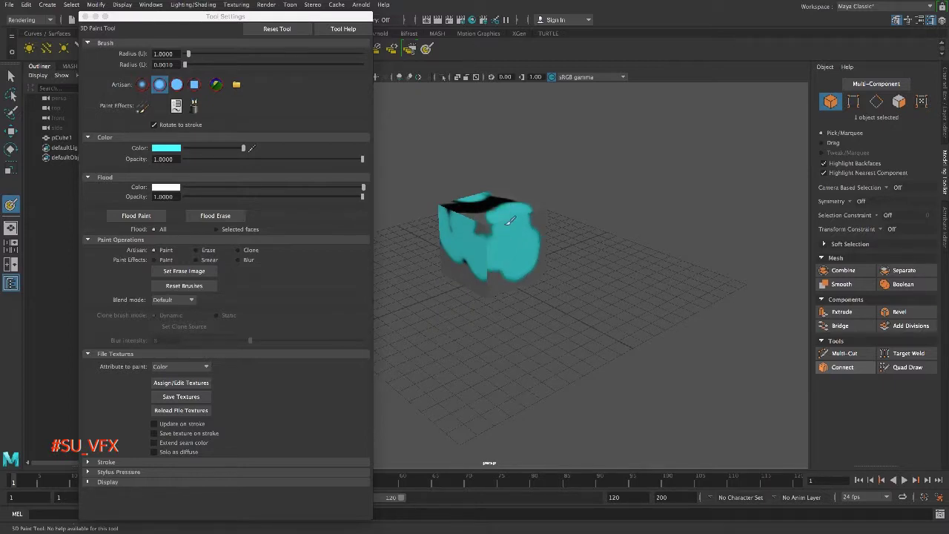
mouse_move(511, 258)
alt+mouse_down()
mouse_move(500, 200)
mouse_move(498, 224)
alt+mouse_up()
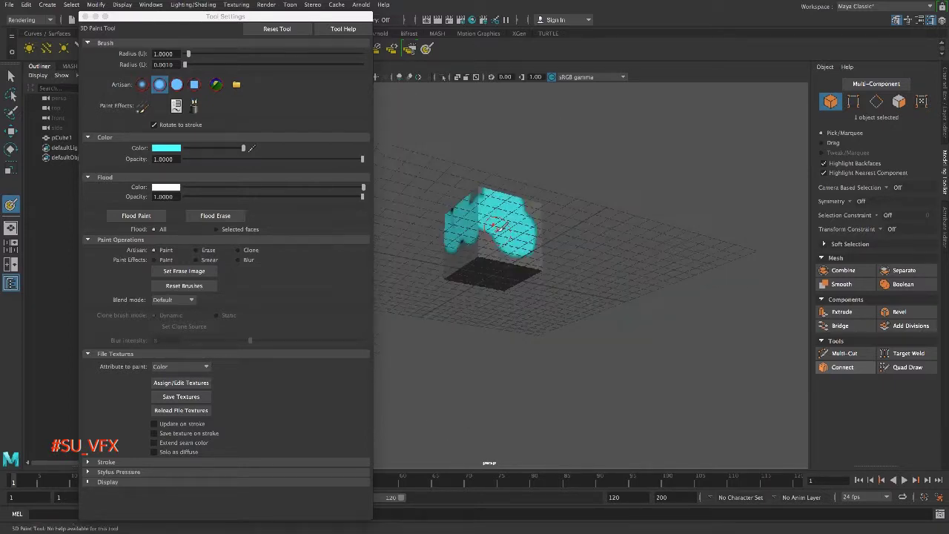
mouse_move(493, 259)
mouse_down()
mouse_move(504, 256)
mouse_move(502, 277)
mouse_move(504, 250)
mouse_move(525, 230)
mouse_move(521, 243)
mouse_move(447, 245)
mouse_move(384, 232)
mouse_move(674, 333)
mouse_move(726, 312)
mouse_move(601, 344)
mouse_move(678, 345)
mouse_move(725, 322)
mouse_move(712, 319)
mouse_up()
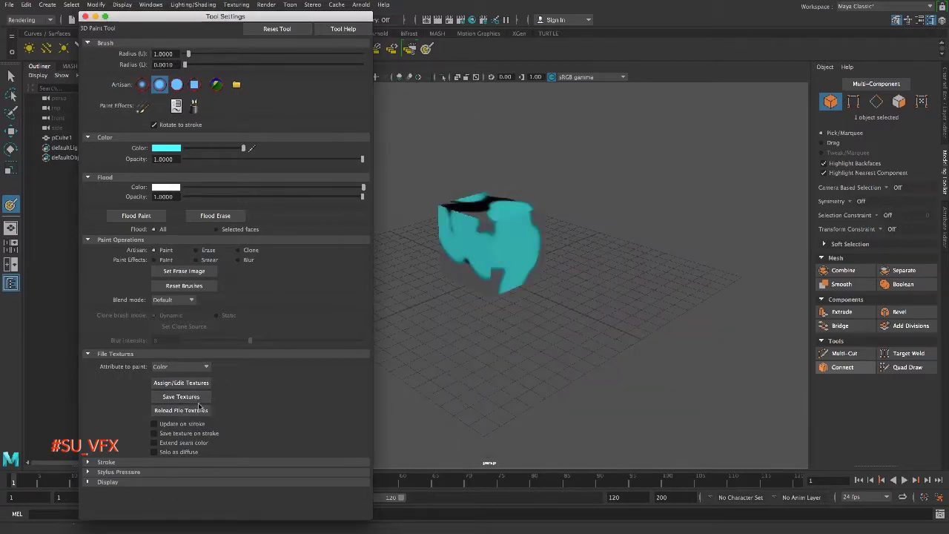
Save the scene as Box_Texture in the project's scenes folder and save the painted textures
click(9, 5)
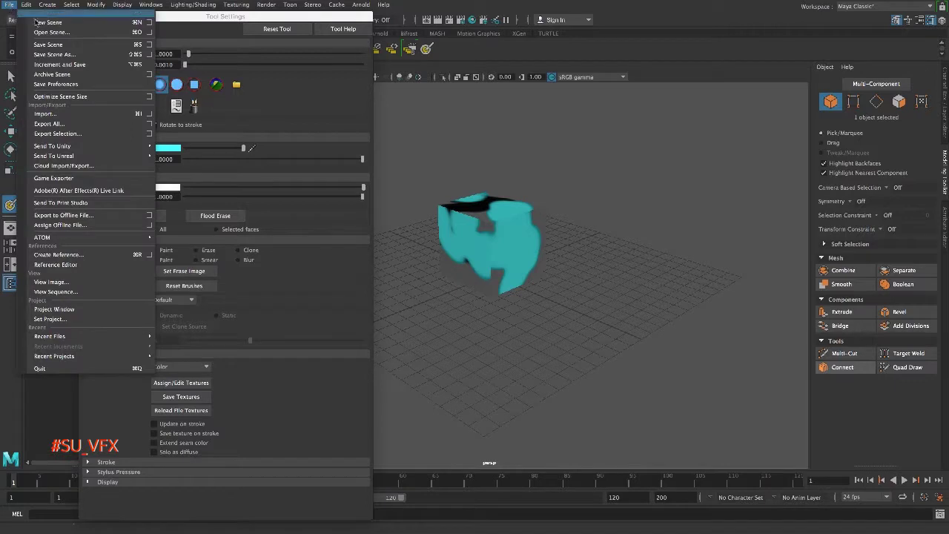
click(54, 46)
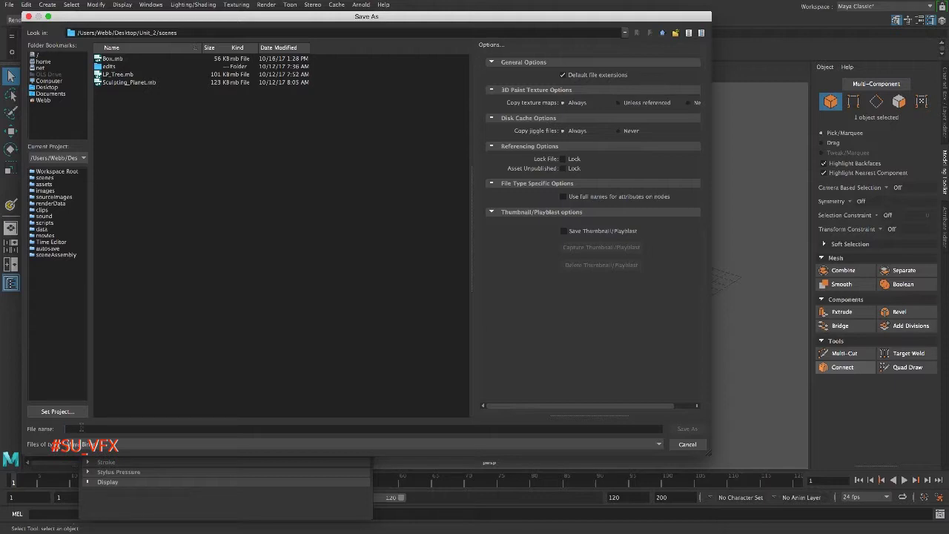
text(B)
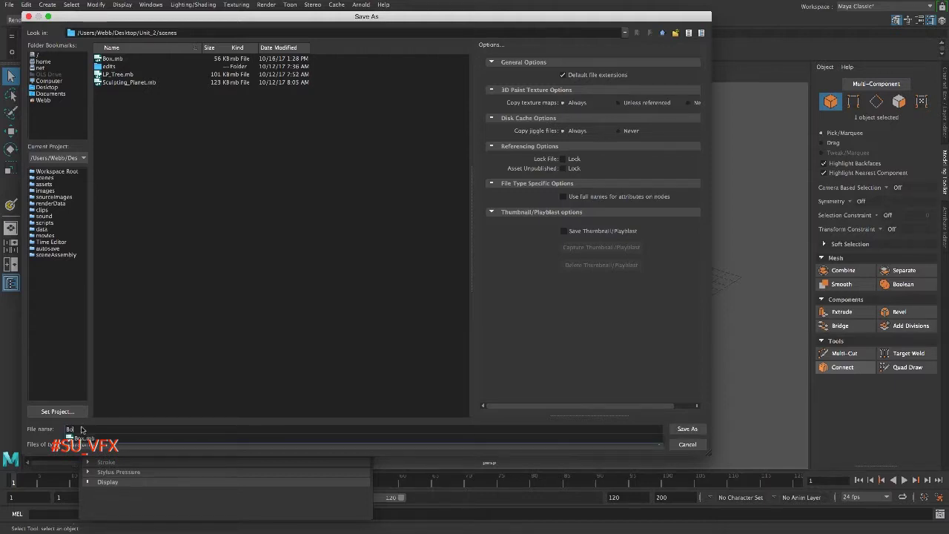
text(ox_T)
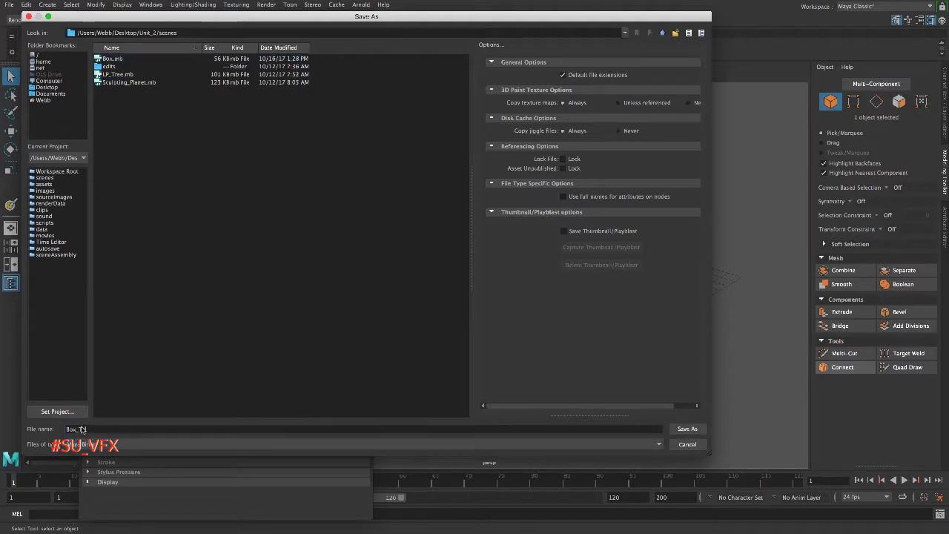
text(o)
key(Return)
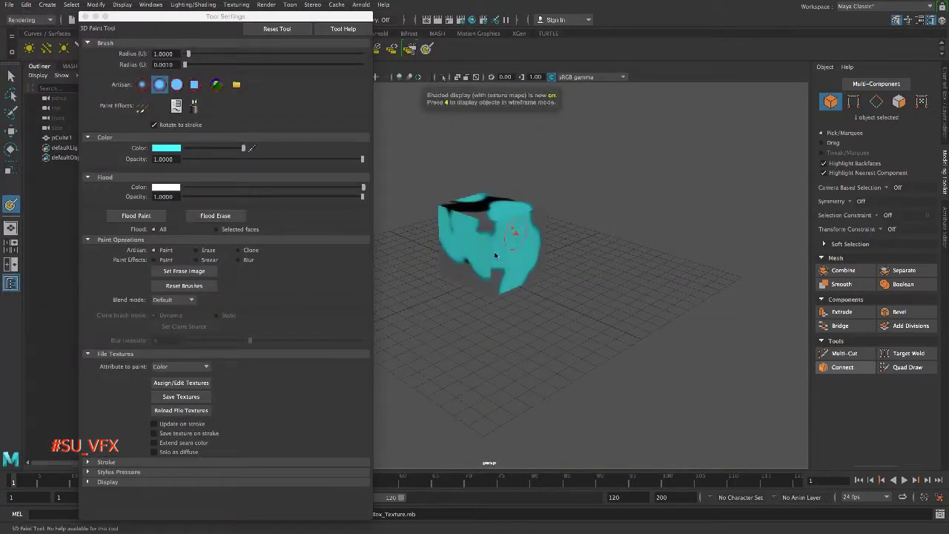
click(181, 397)
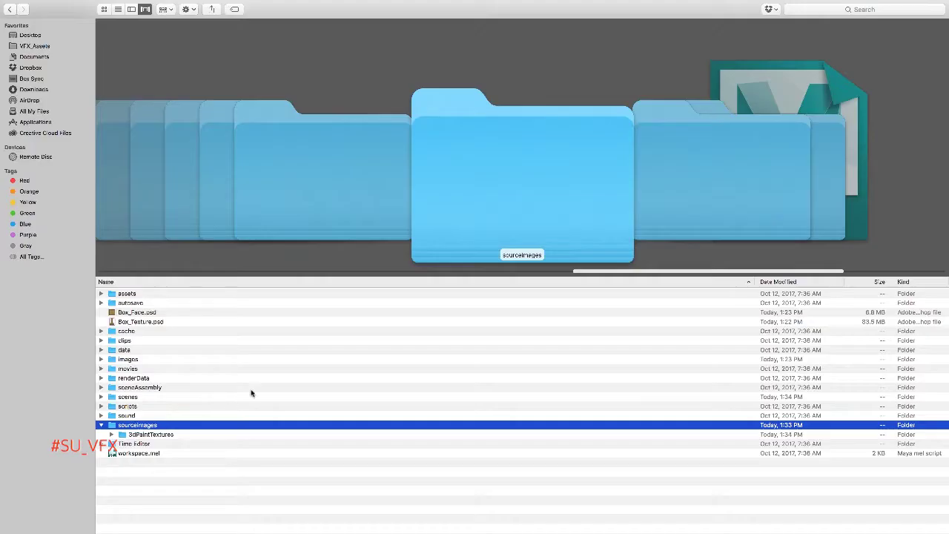
In Finder, locate the saved texture image inside sourceimages, 3dPaintTextures, Box_Texture
click(112, 435)
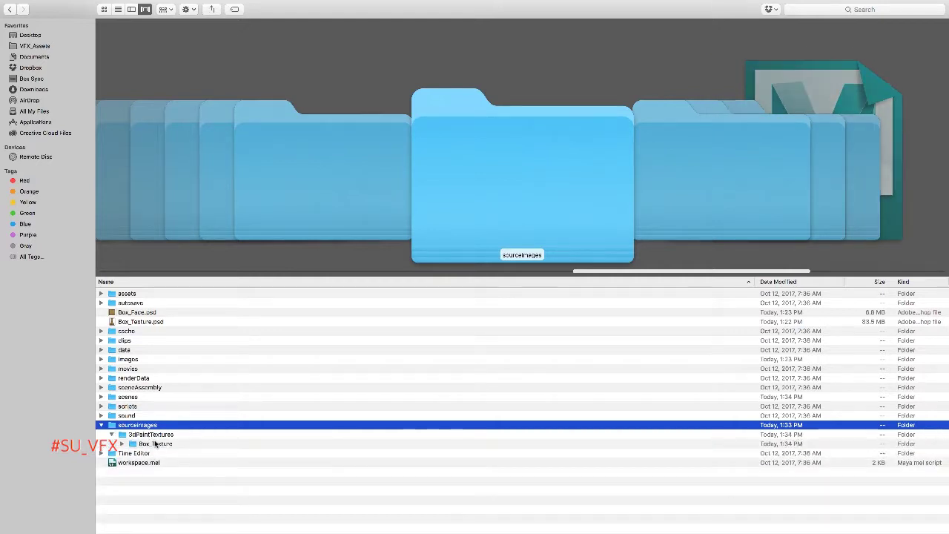
click(155, 443)
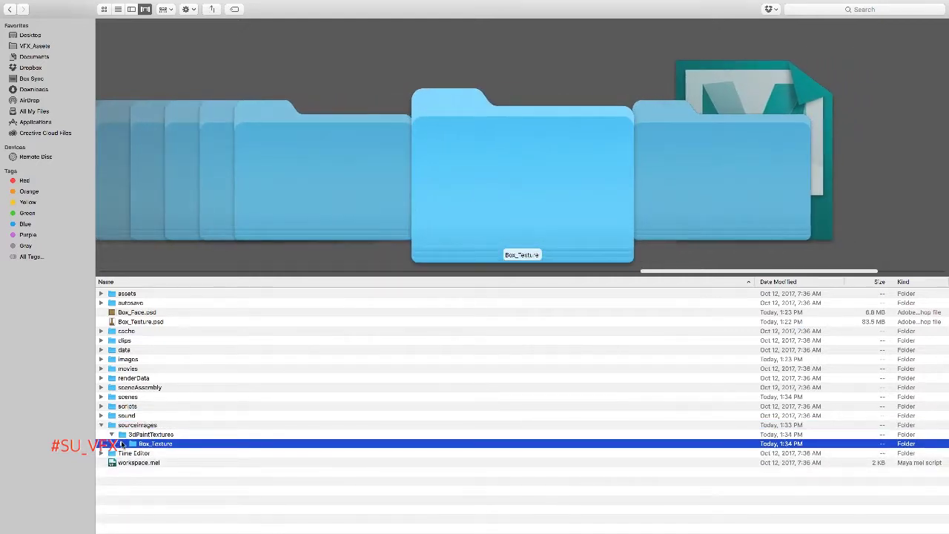
click(122, 444)
click(175, 453)
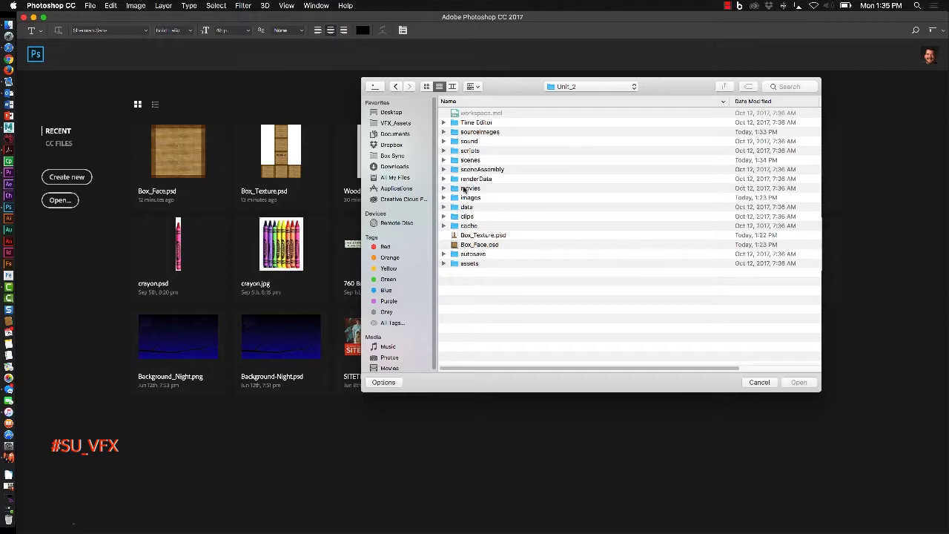
In Photoshop, open pCubeShape1_color.jpg from the project's sourceimages/3dPaintTextures/Box_Texture folder
click(444, 132)
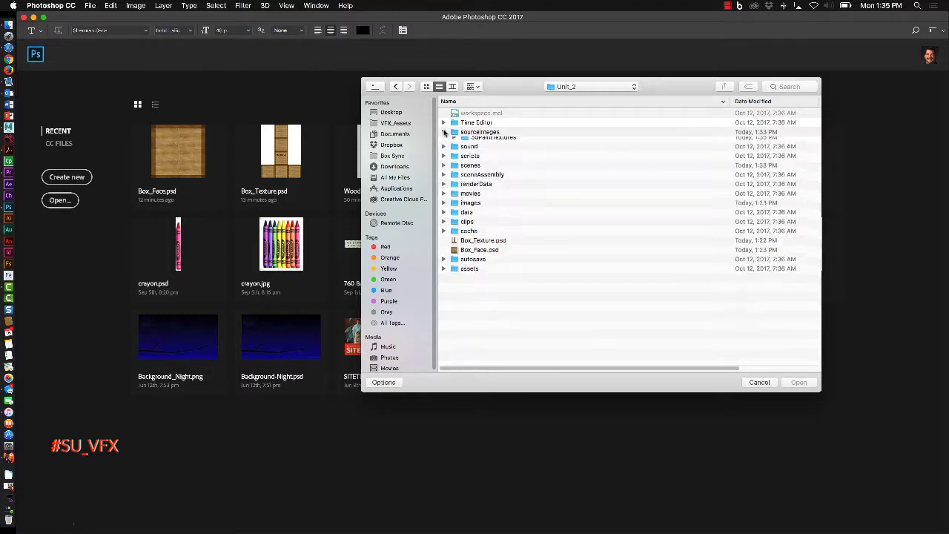
click(454, 141)
click(464, 150)
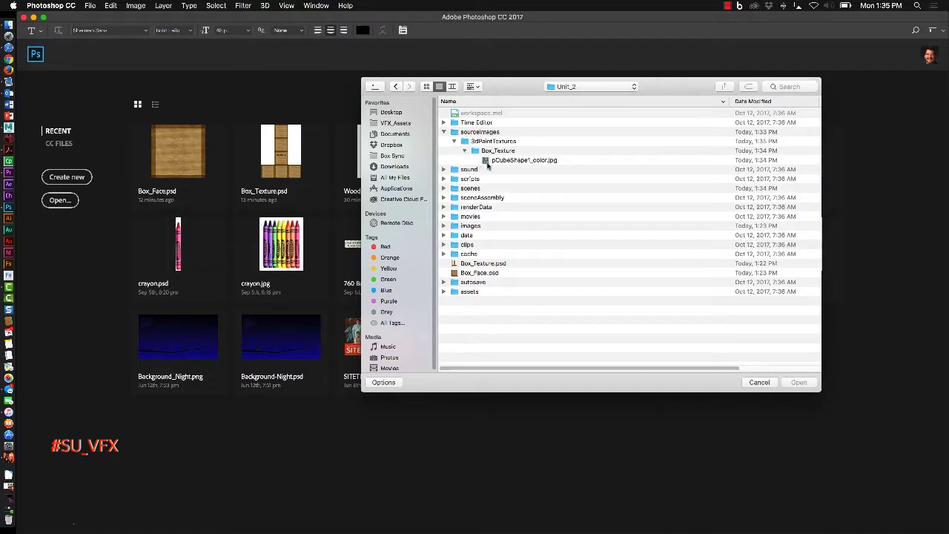
double_click(510, 161)
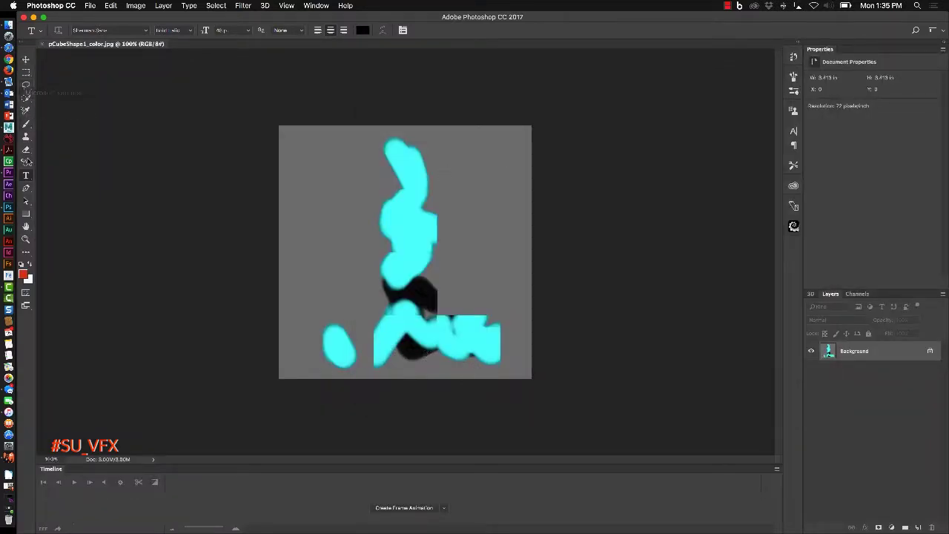
Add the text "Hello" and place it on the cyan area just above the black paint in the middle column
click(385, 224)
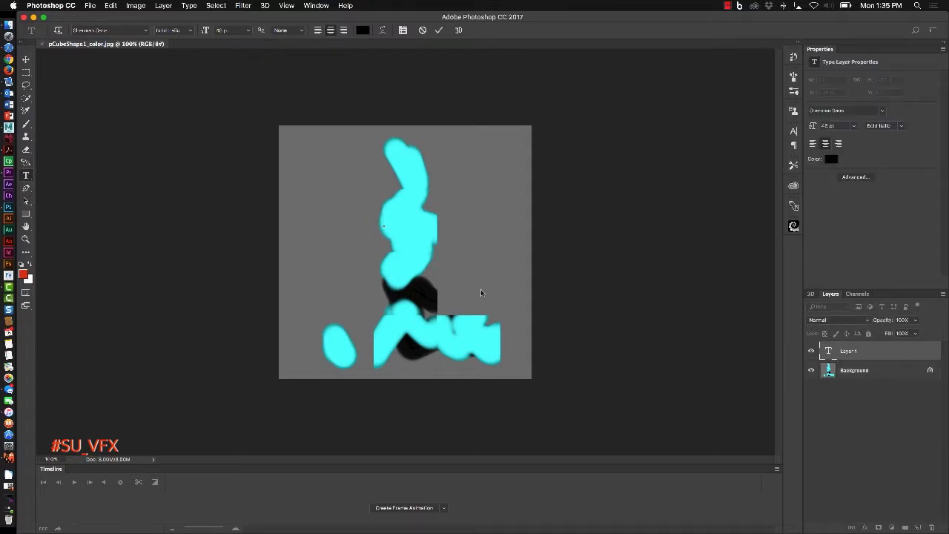
text(Hello)
click(26, 59)
drag(384, 231, 404, 238)
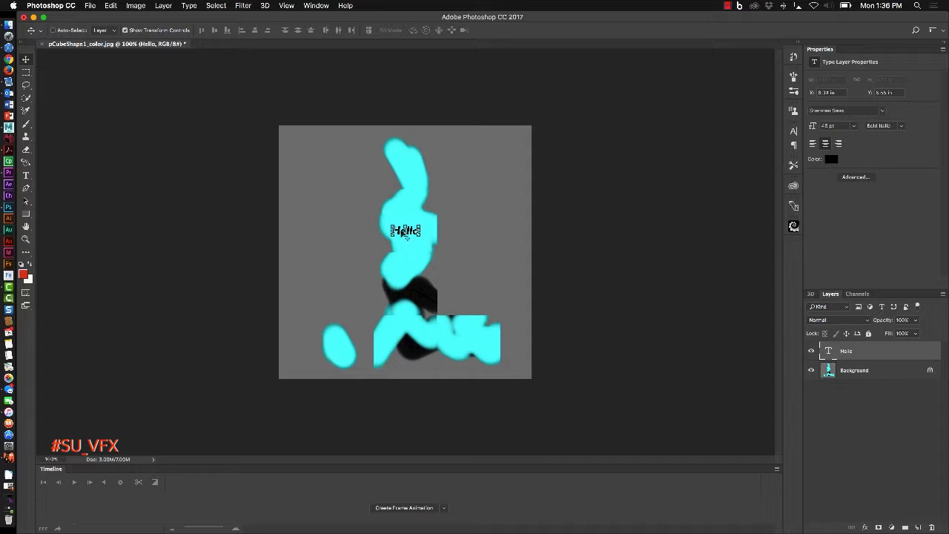
drag(404, 236, 411, 273)
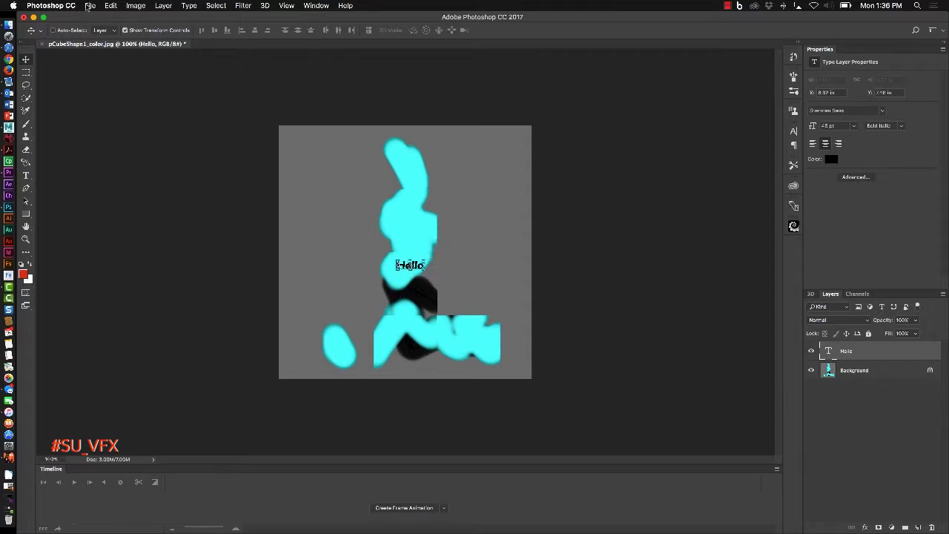
Save the image as a JPEG named pCubeShape1_color.jpg in Box_Texture, replacing the existing file, at Maximum quality (12)
click(89, 6)
click(123, 109)
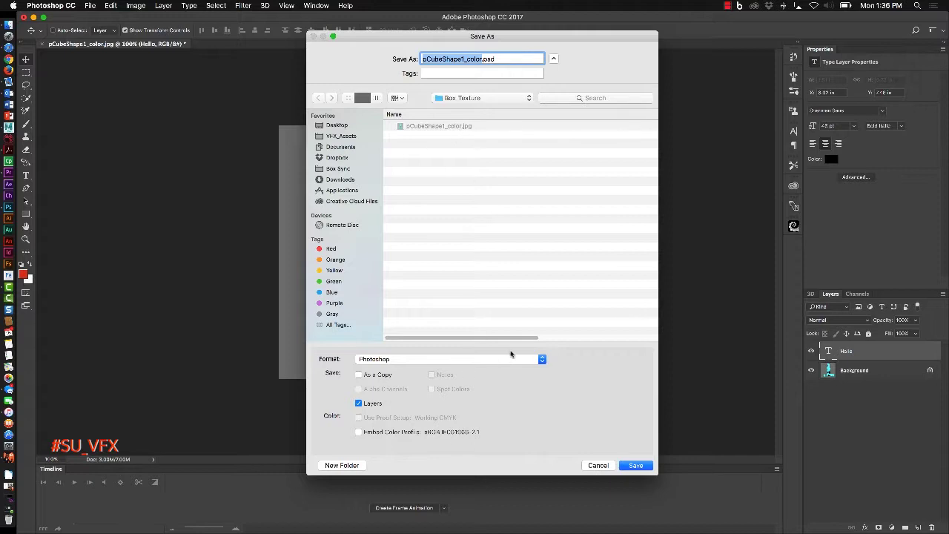
click(542, 360)
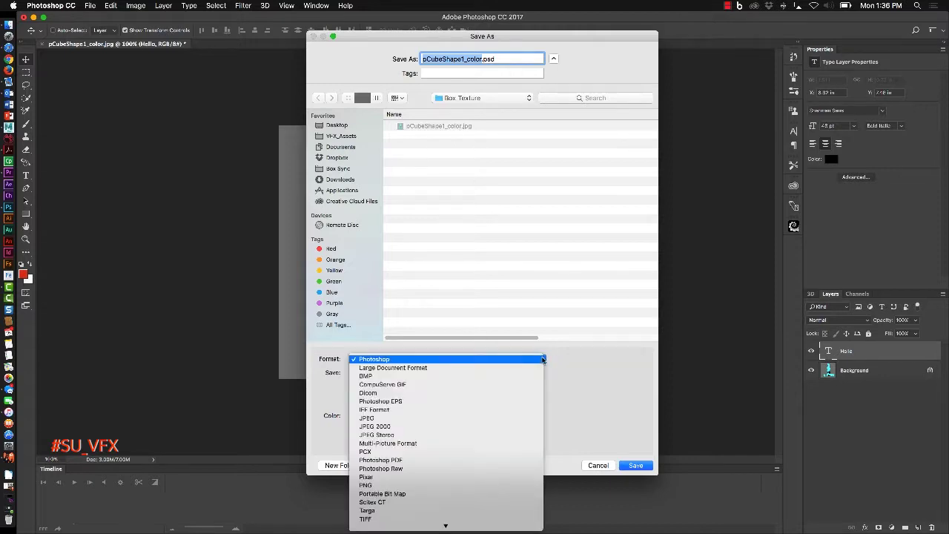
click(423, 416)
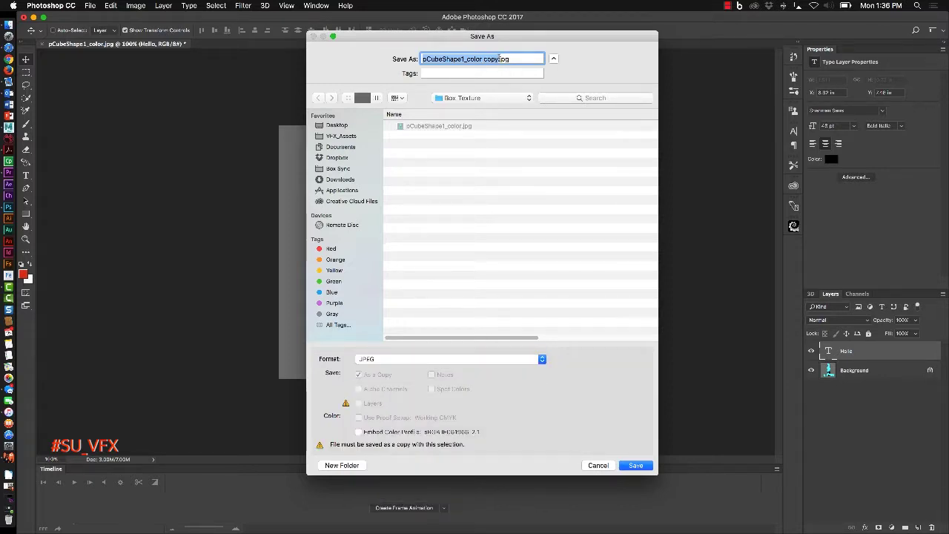
click(499, 59)
key(BackSpace)
key(BackSpace)
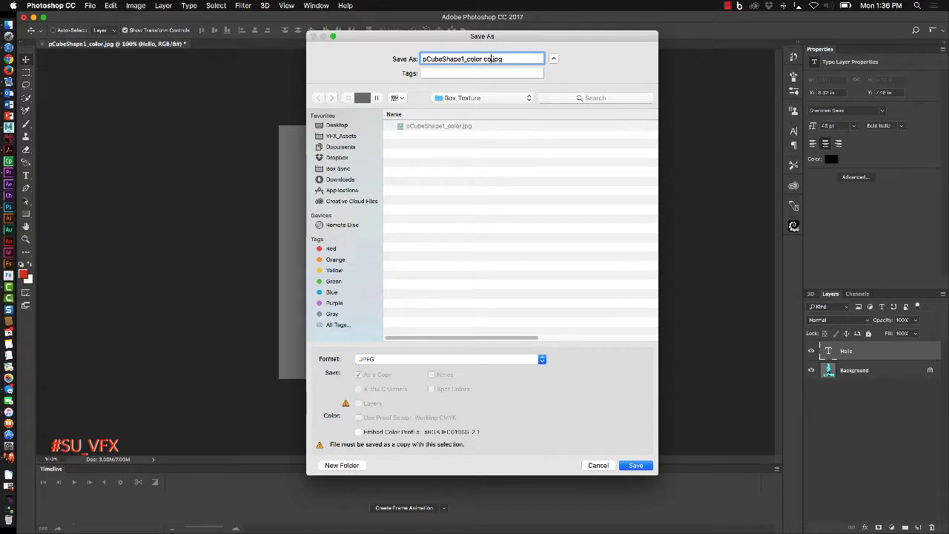
click(638, 465)
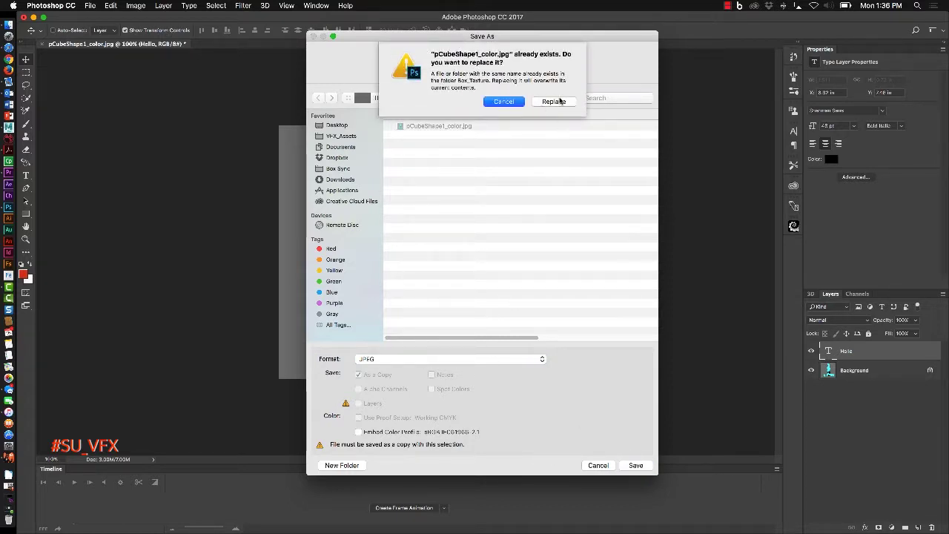
click(555, 102)
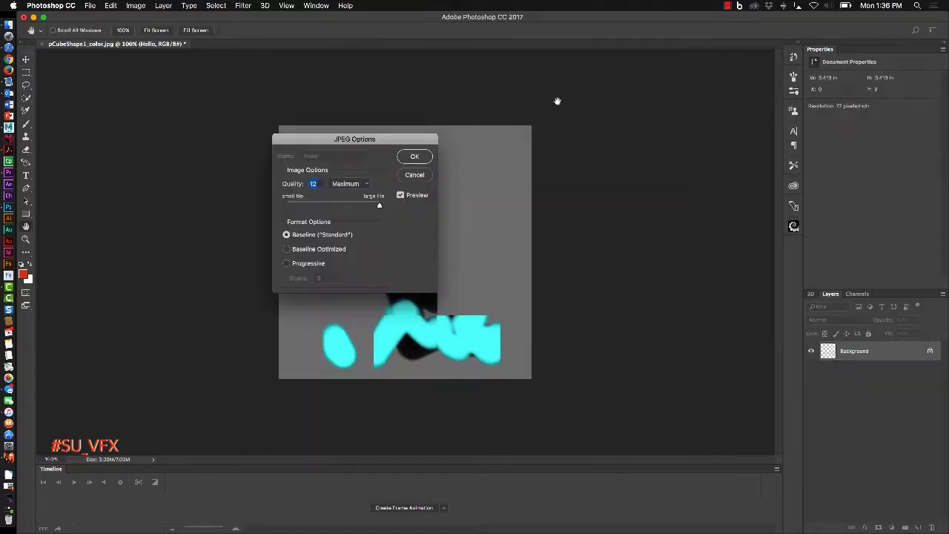
click(416, 156)
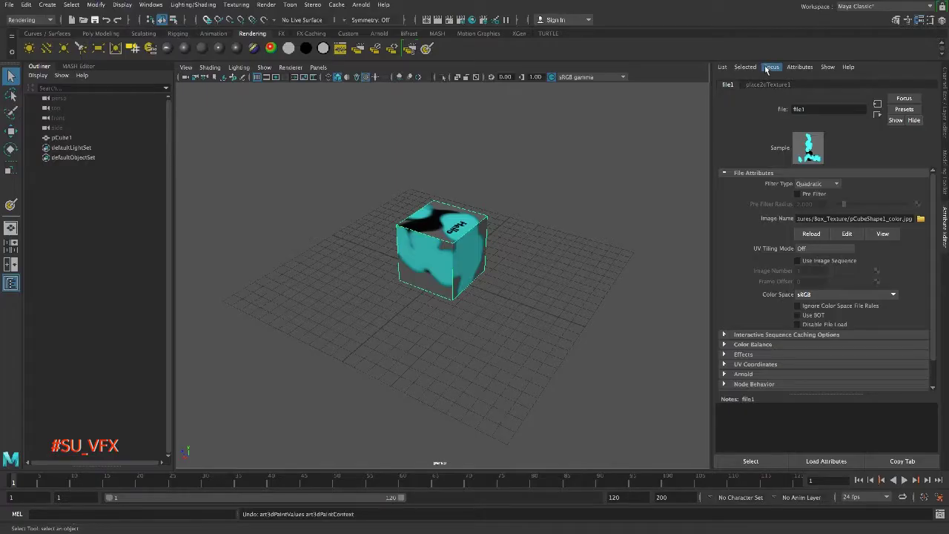
In Maya, go to the file texture connected to lambert1's Color and reload its image, pCubeShape1_color.jpg
click(771, 66)
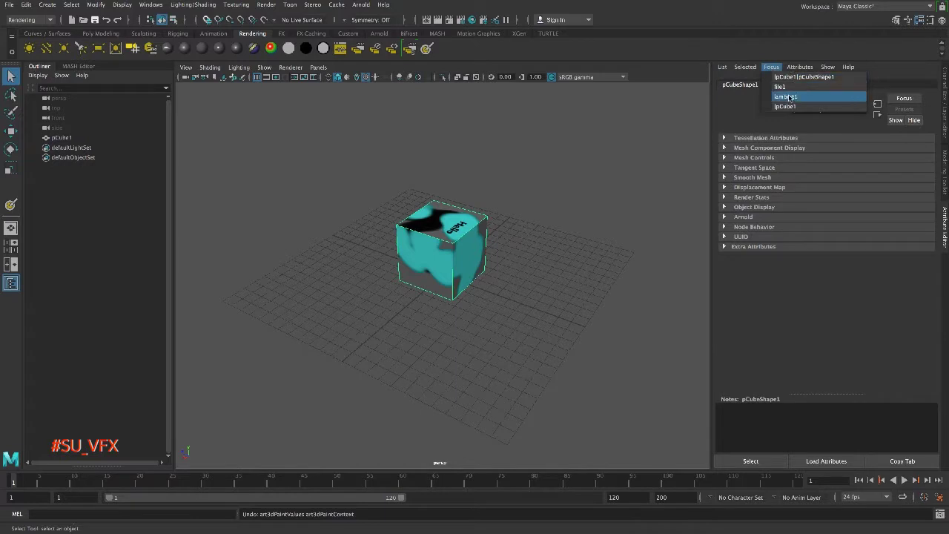
click(789, 97)
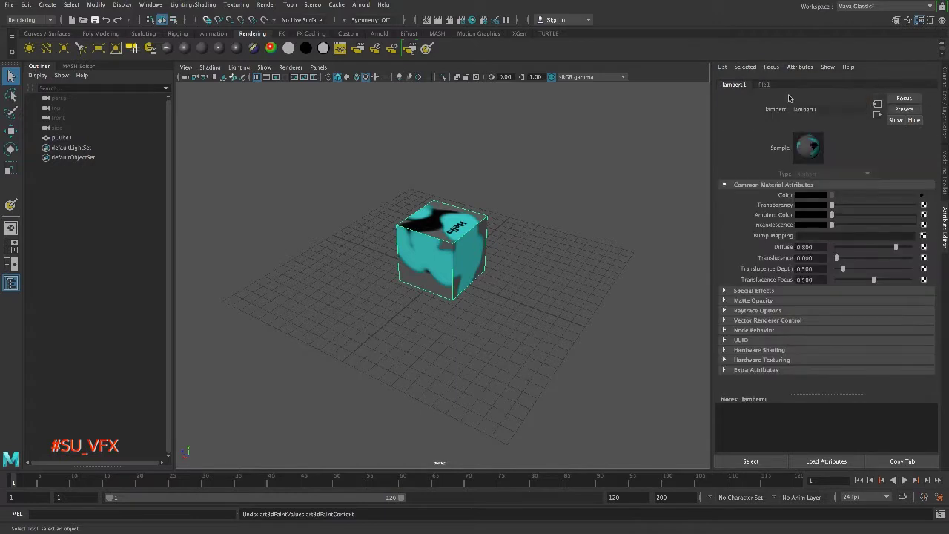
click(923, 195)
click(805, 237)
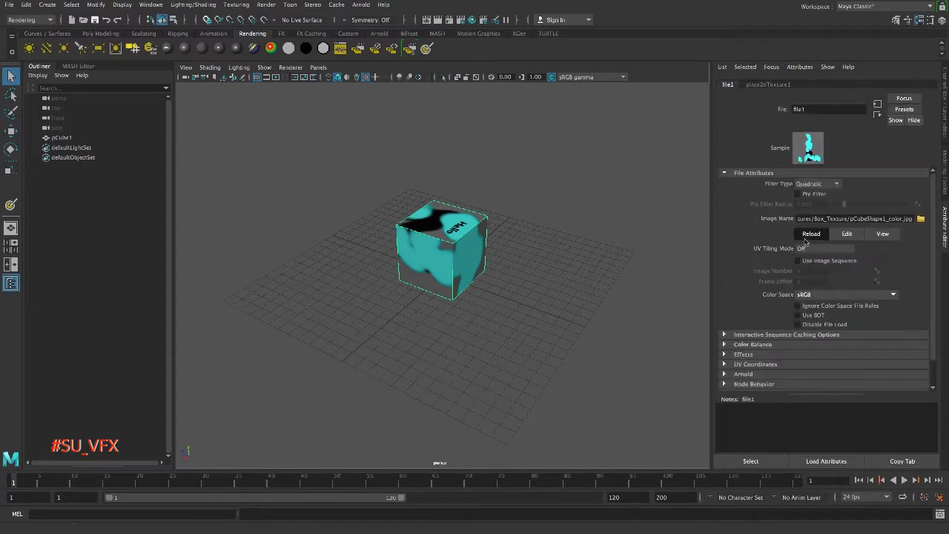
Examine the text on the cube's top face and check the folder that the file texture's image comes from
alt+drag(311, 244, 452, 274)
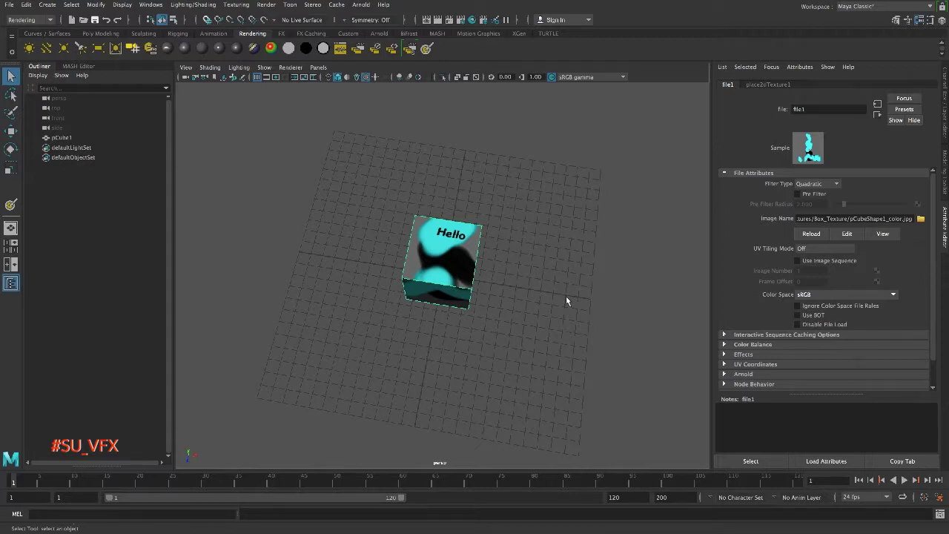
click(920, 219)
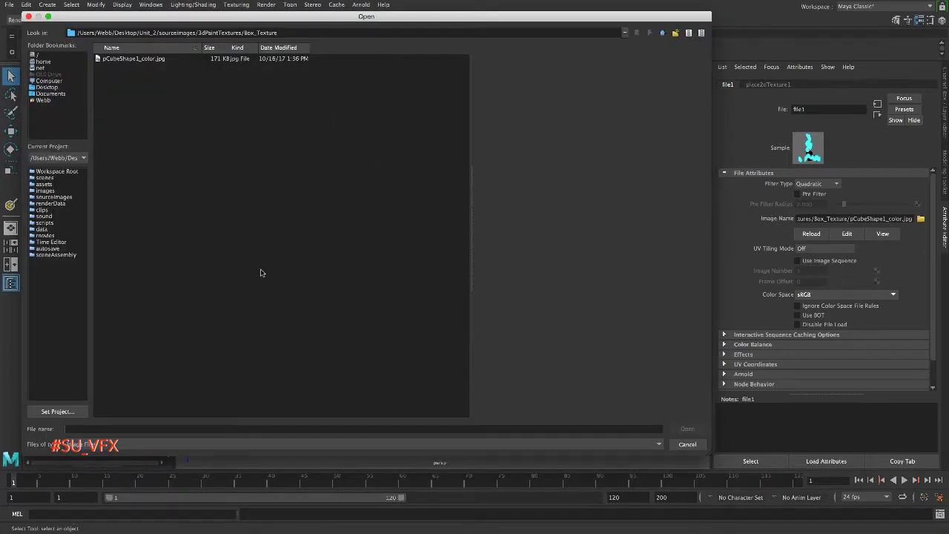
click(28, 16)
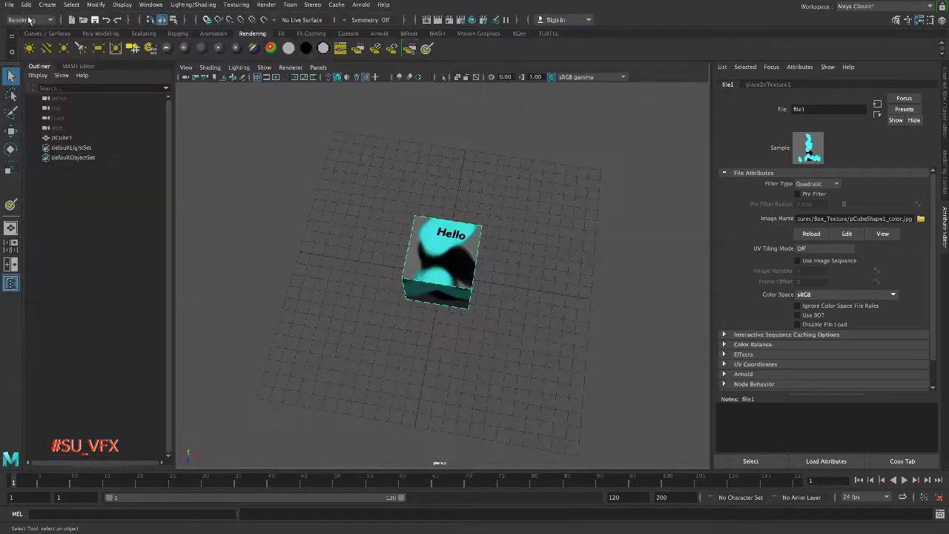